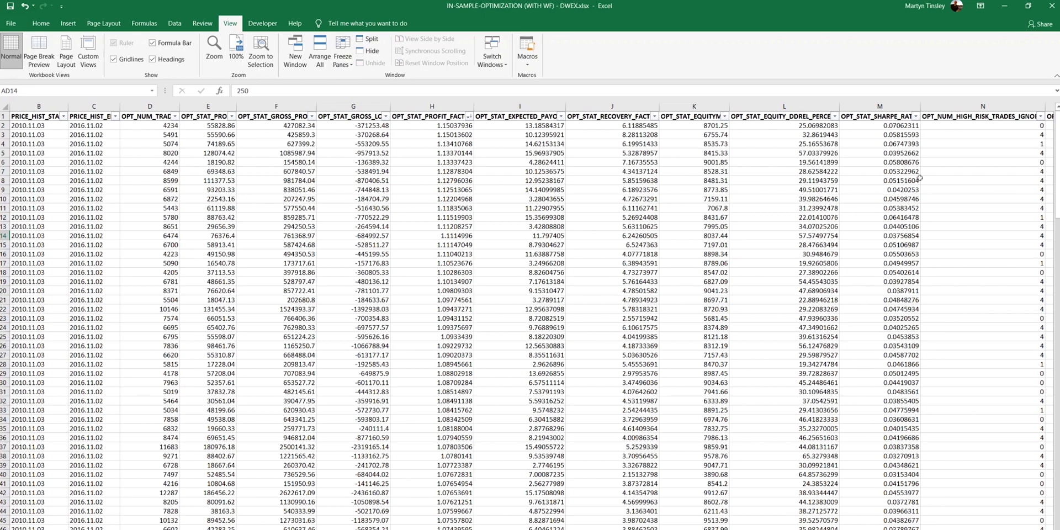
pyautogui.click(1055, 148)
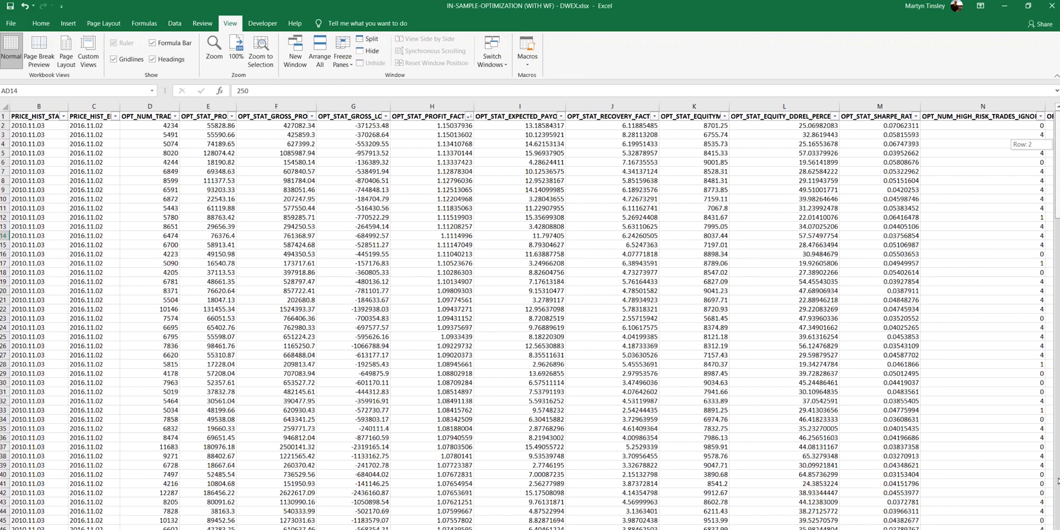
pyautogui.moveTo(1057, 166); pyautogui.dragTo(1057, 486)
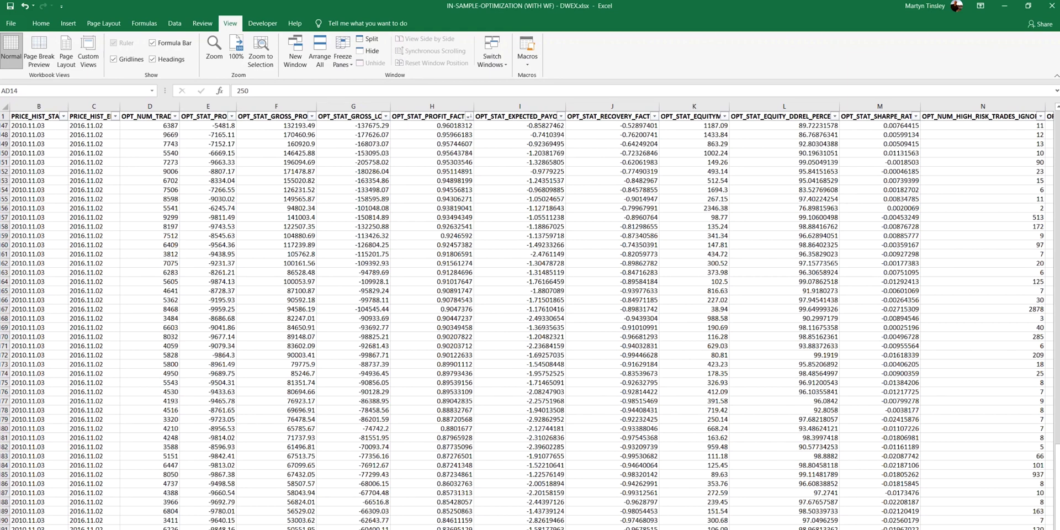
pyautogui.click(1058, 467)
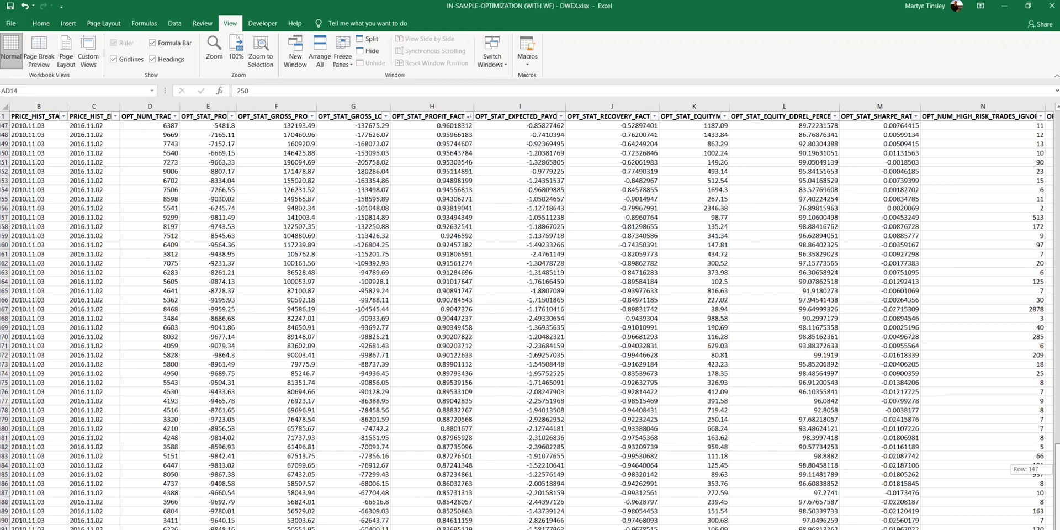
pyautogui.moveTo(1057, 186); pyautogui.dragTo(1058, 116)
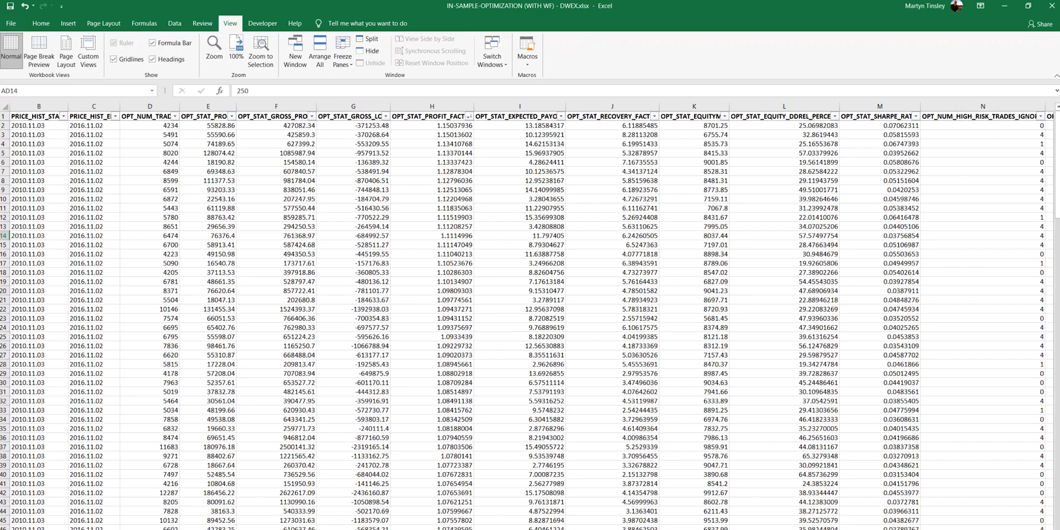
pyautogui.hscroll(5, 530, 320)
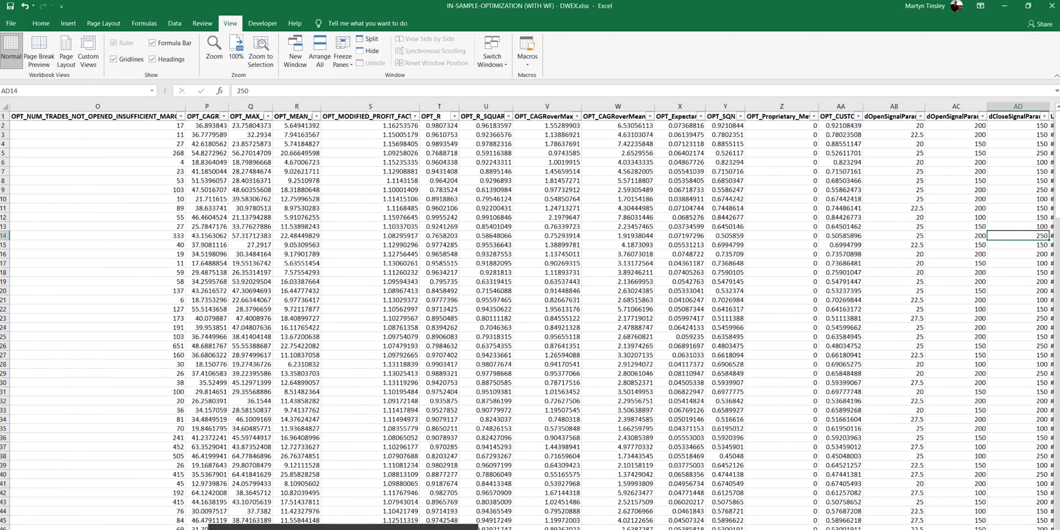
pyautogui.hscroll(2, 530, 315)
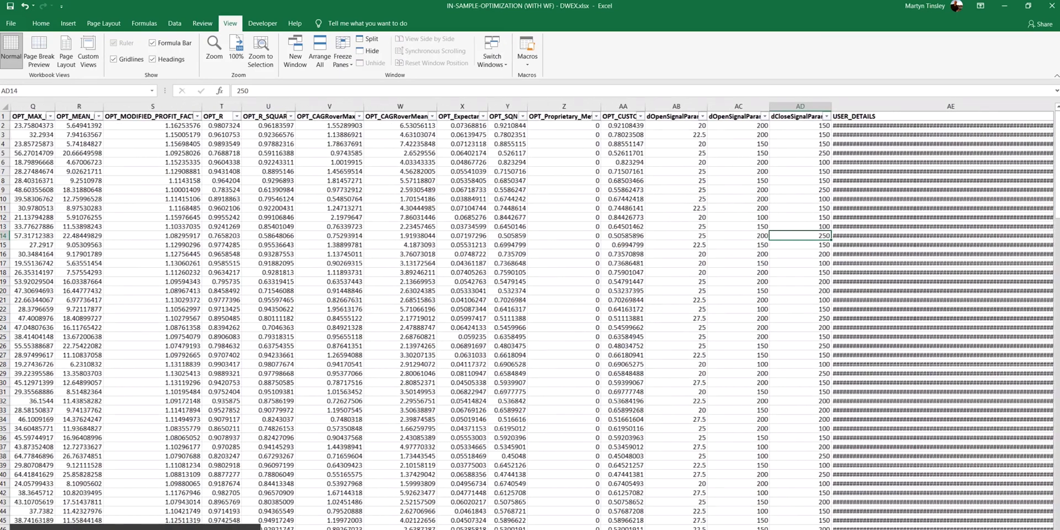
pyautogui.moveTo(675, 106); pyautogui.dragTo(799, 105)
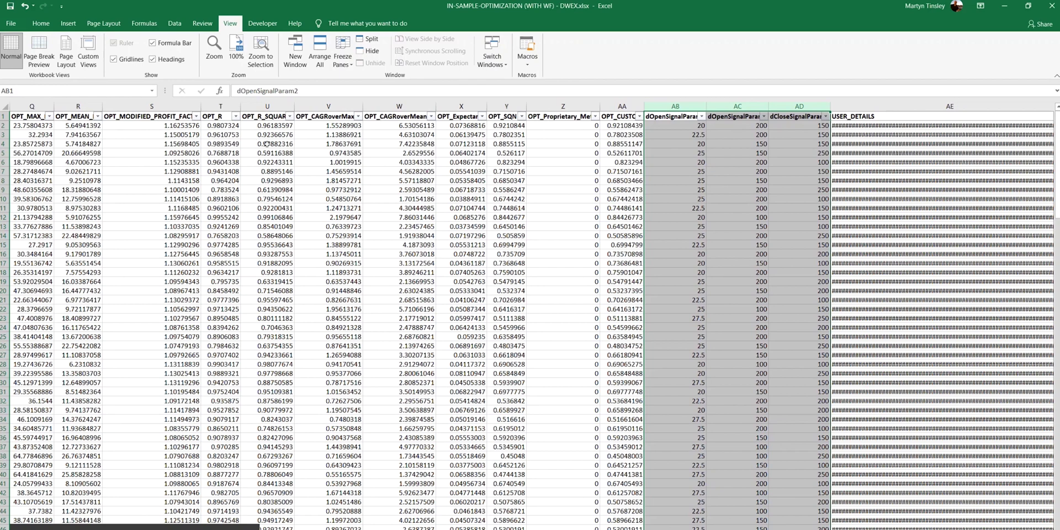
pyautogui.click(328, 106)
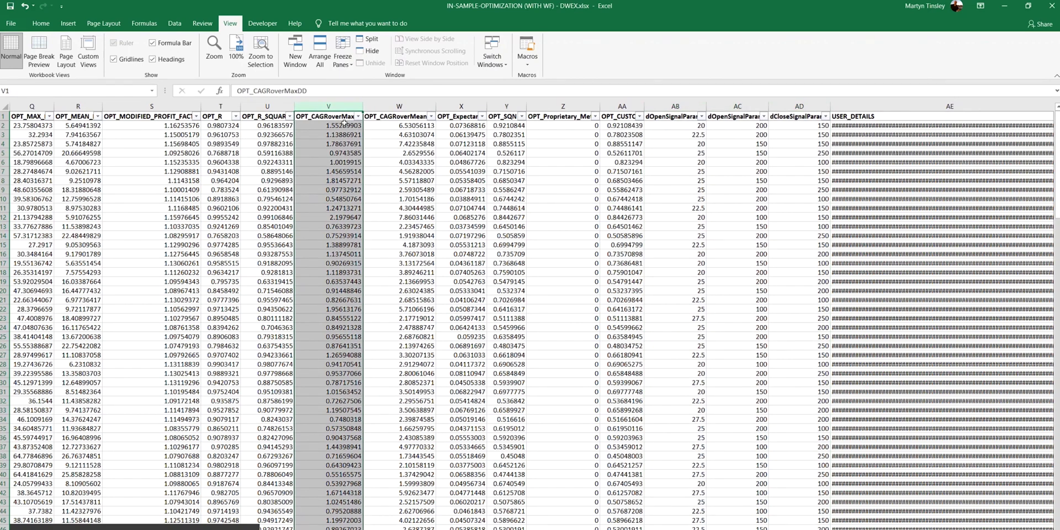
pyautogui.click(399, 106)
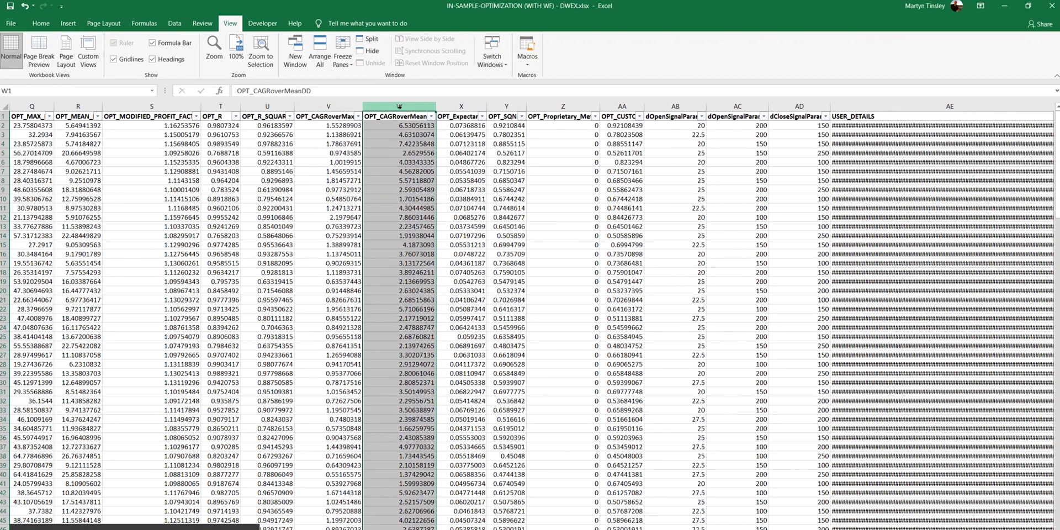
pyautogui.click(171, 106)
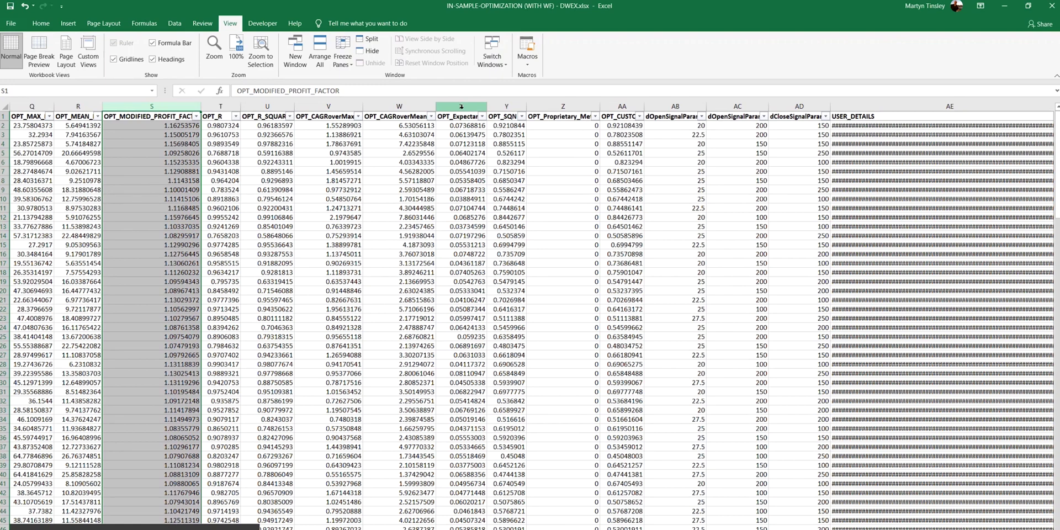
pyautogui.click(461, 106)
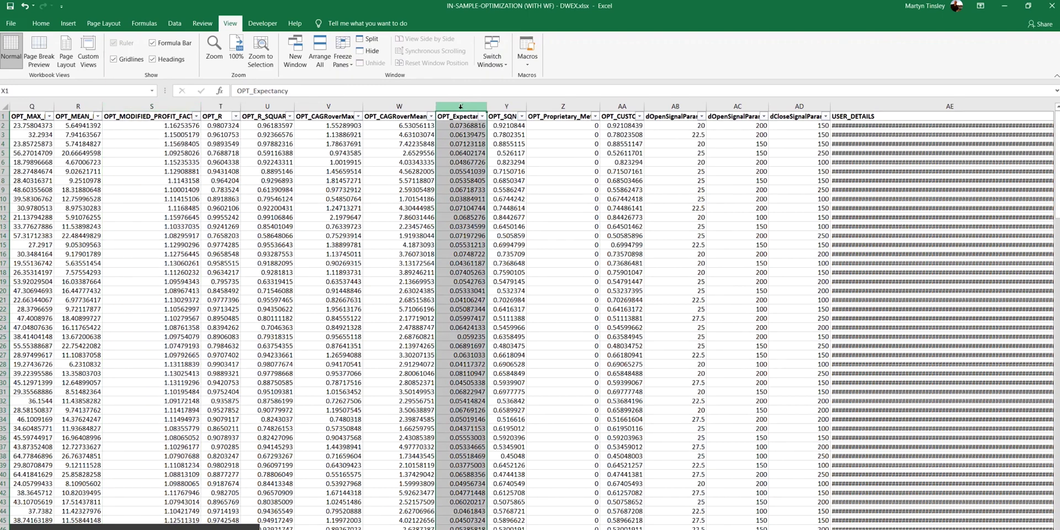
pyautogui.click(501, 107)
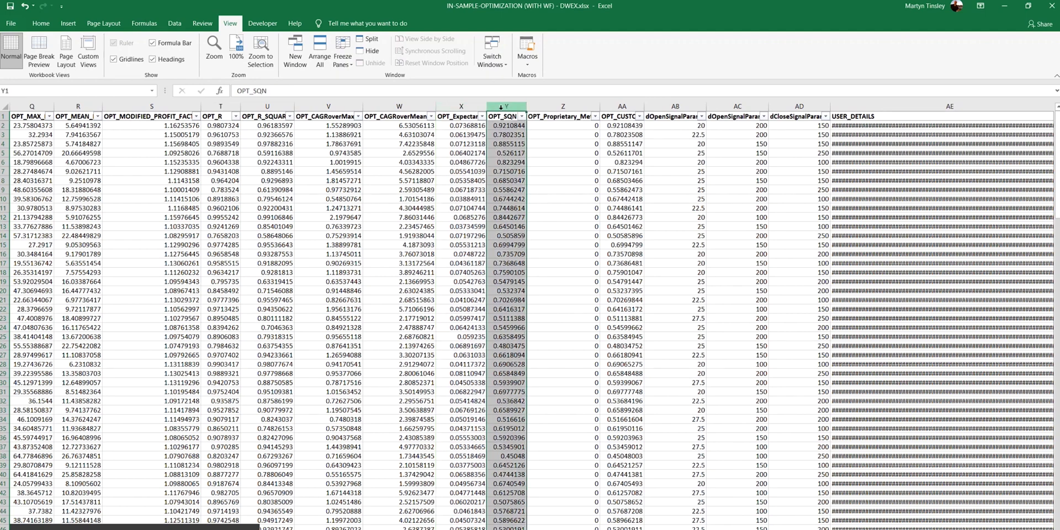
pyautogui.hotkey('ctrl', 'Down')
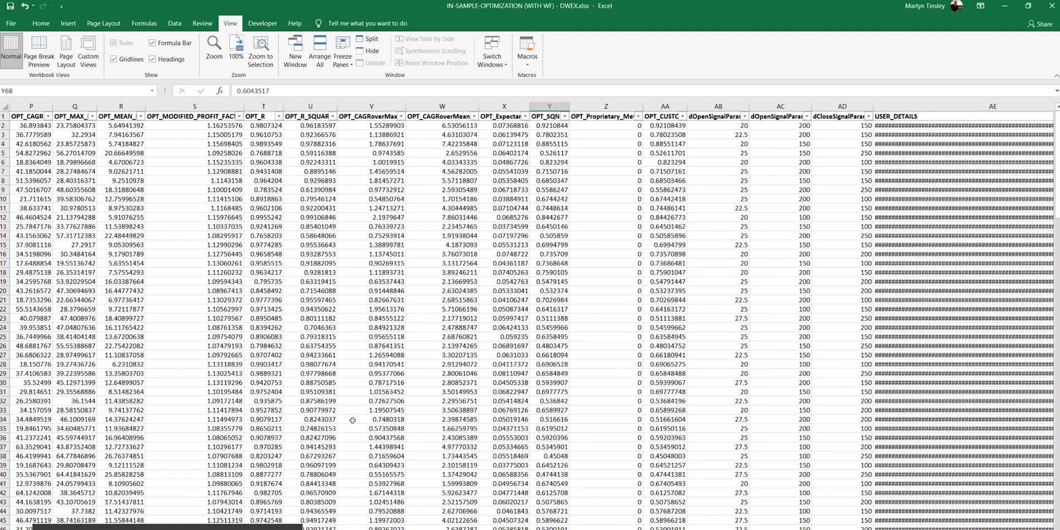
pyautogui.scroll(-12, 352, 420)
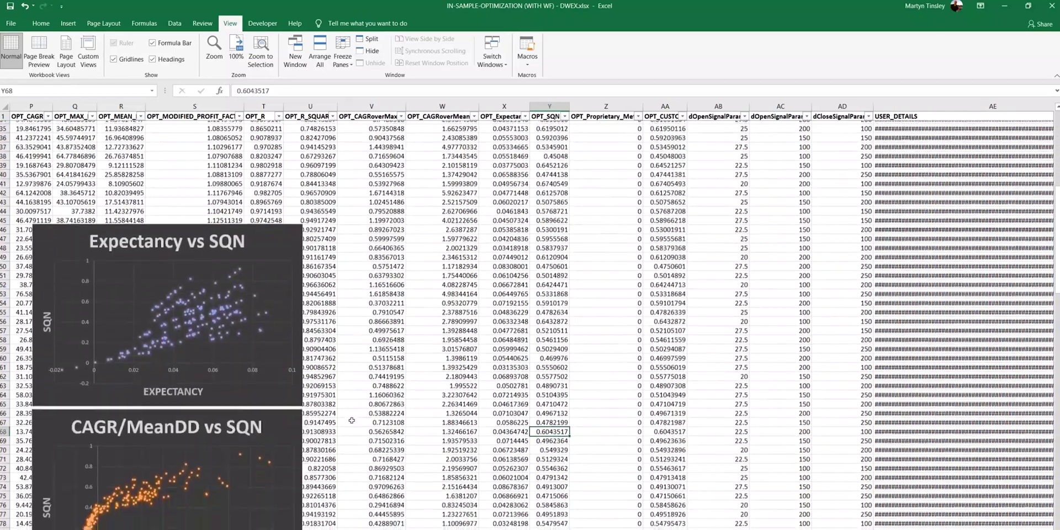
pyautogui.scroll(-2, 351, 420)
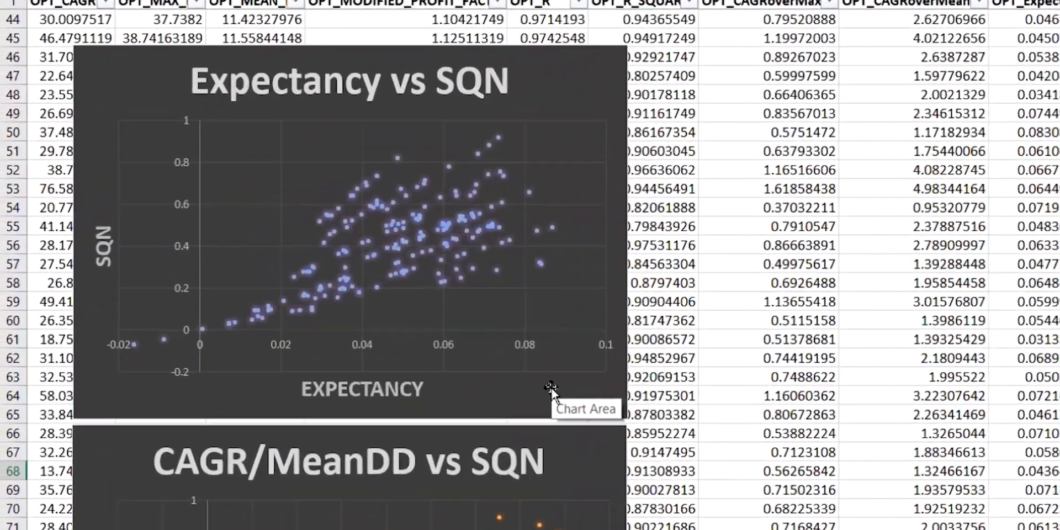
pyautogui.click(265, 303)
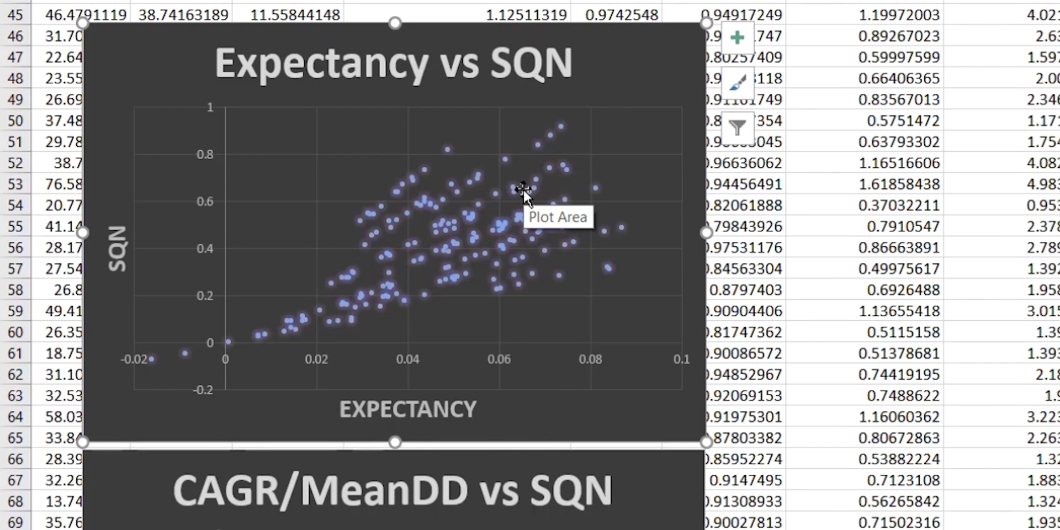
pyautogui.moveTo(500, 267)
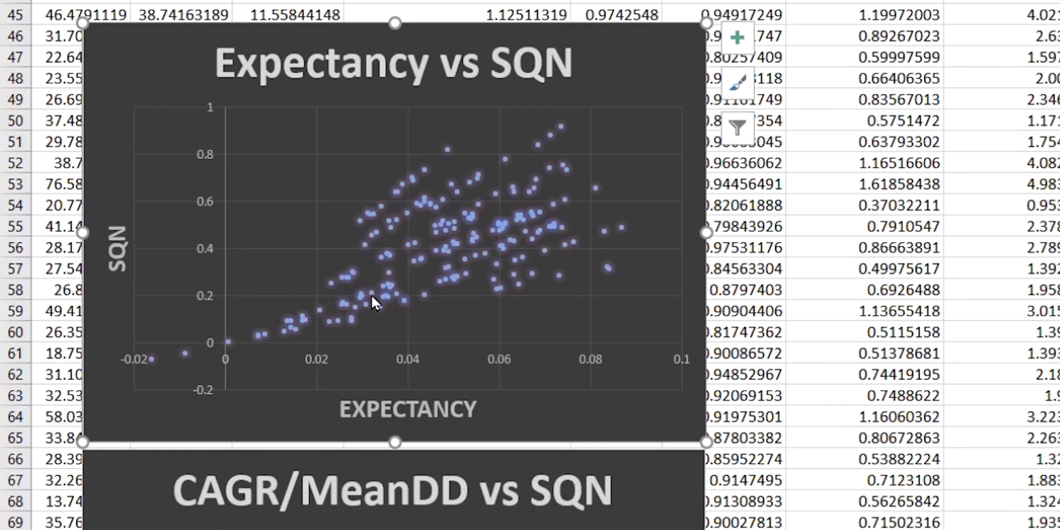
pyautogui.moveTo(372, 295)
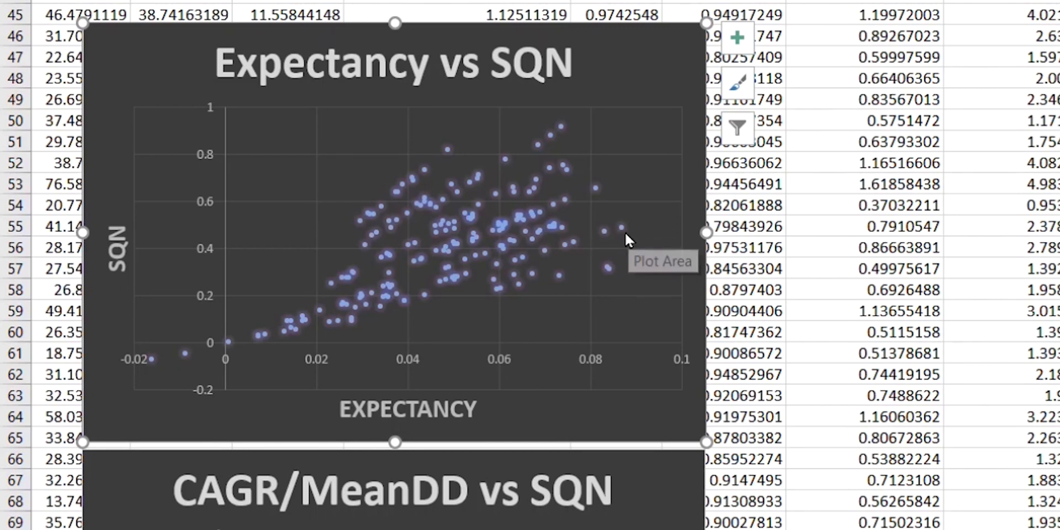
pyautogui.moveTo(625, 232)
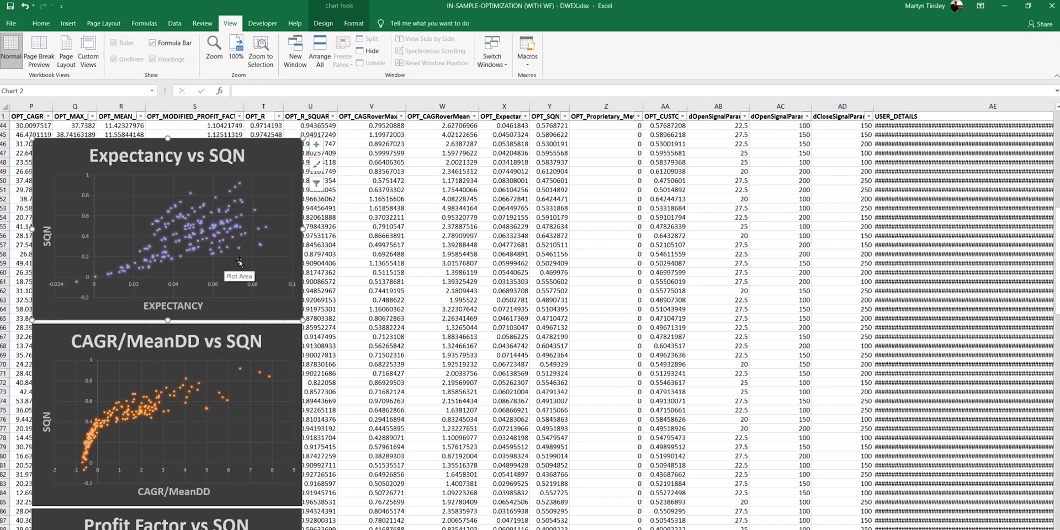
# Scroll down the optimization sheet to bring the Profit Factor vs SQN chart into view
pyautogui.scroll(-6, 238, 262)
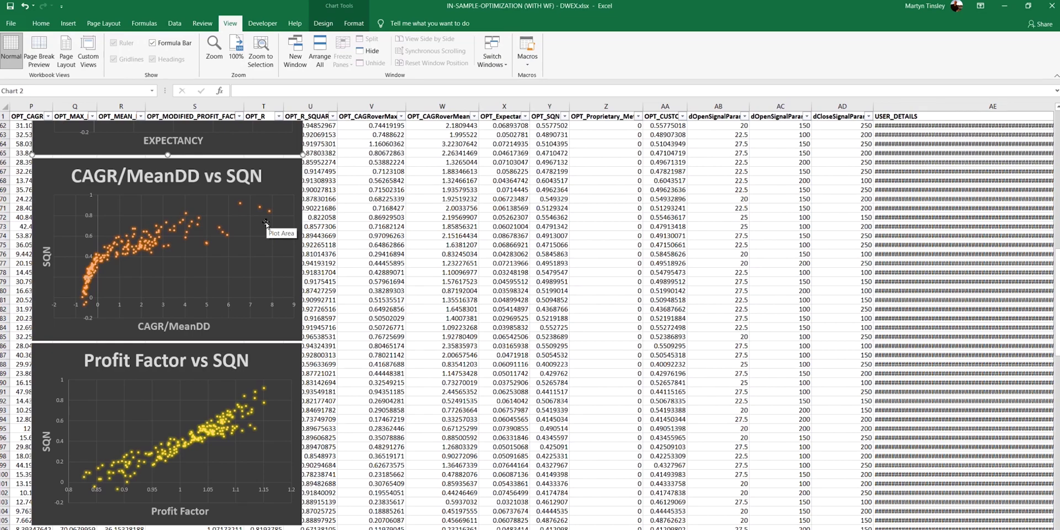
pyautogui.scroll(-7, 266, 224)
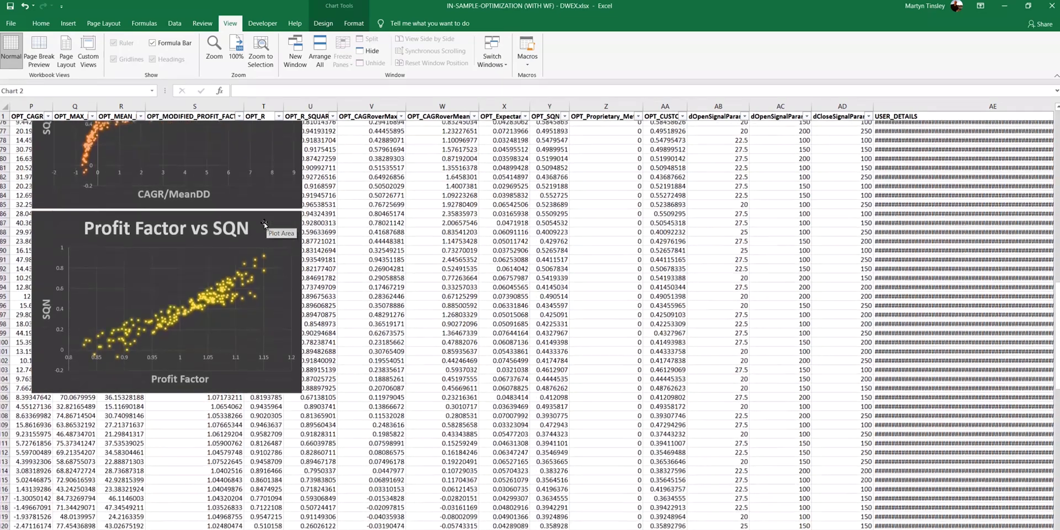
pyautogui.scroll(-1, 265, 223)
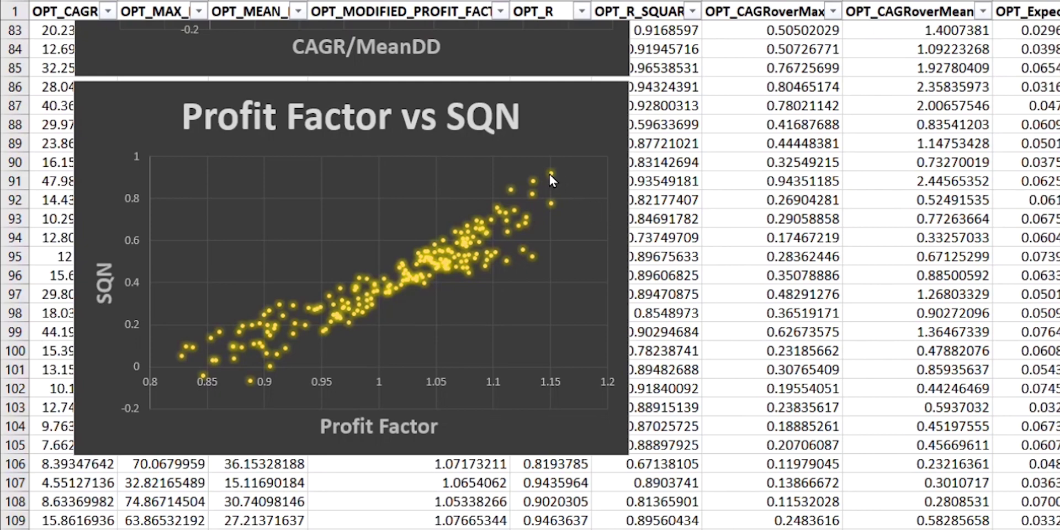
pyautogui.moveTo(549, 173)
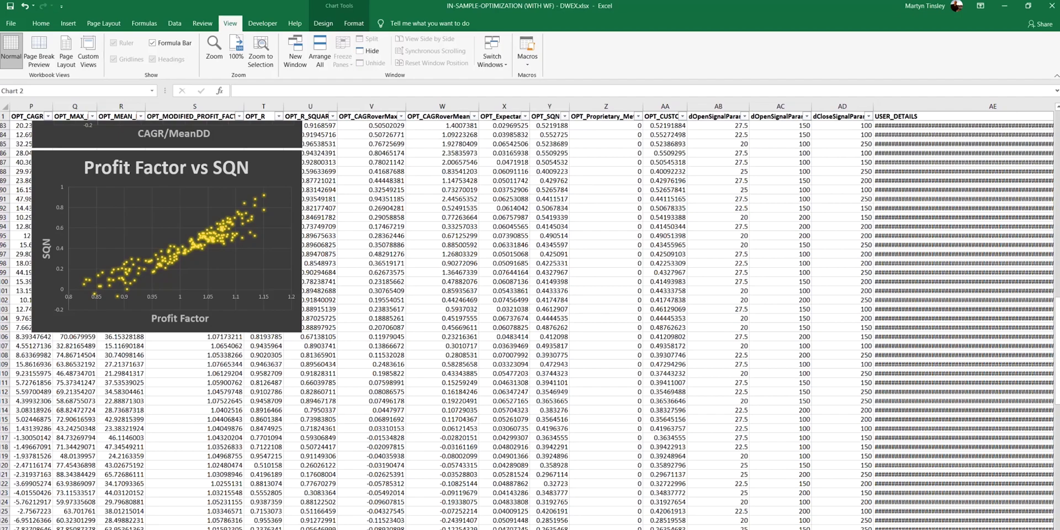
# Switch to the summary sheet and highlight the SQN, Profit Factor and Modified Profit Factor parameter rows
pyautogui.hotkey('ctrl', 'pageup')
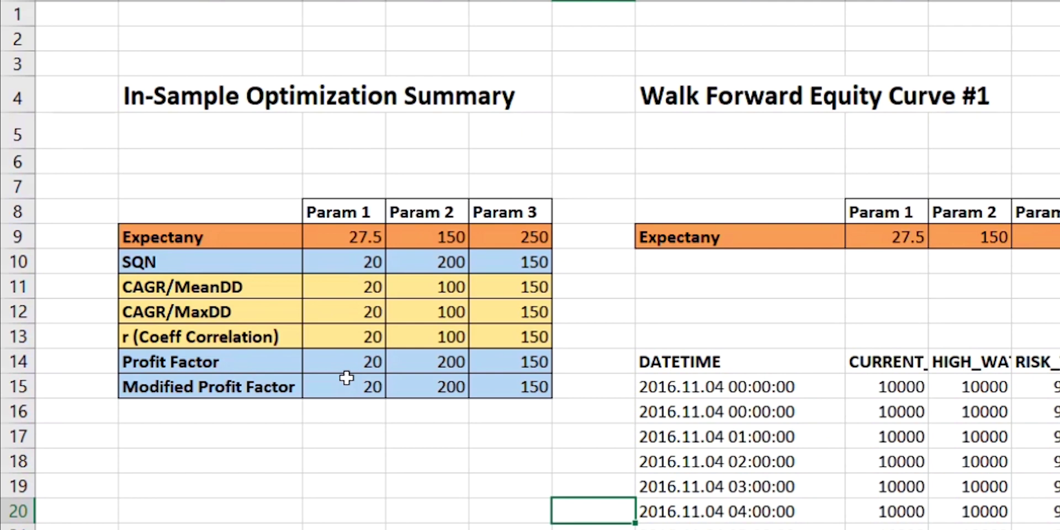
pyautogui.moveTo(278, 263); pyautogui.dragTo(504, 265)
pyautogui.click(232, 360)
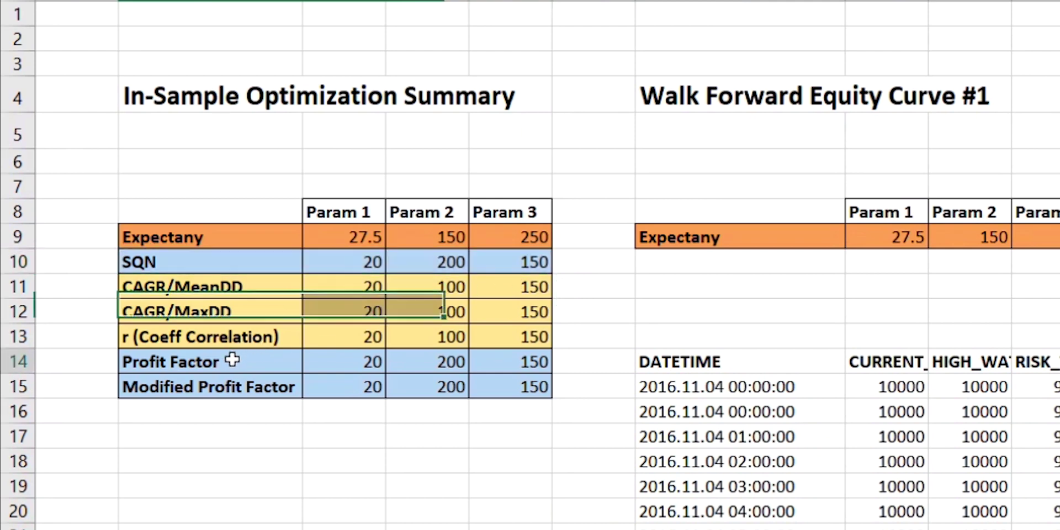
pyautogui.moveTo(232, 360); pyautogui.dragTo(515, 368)
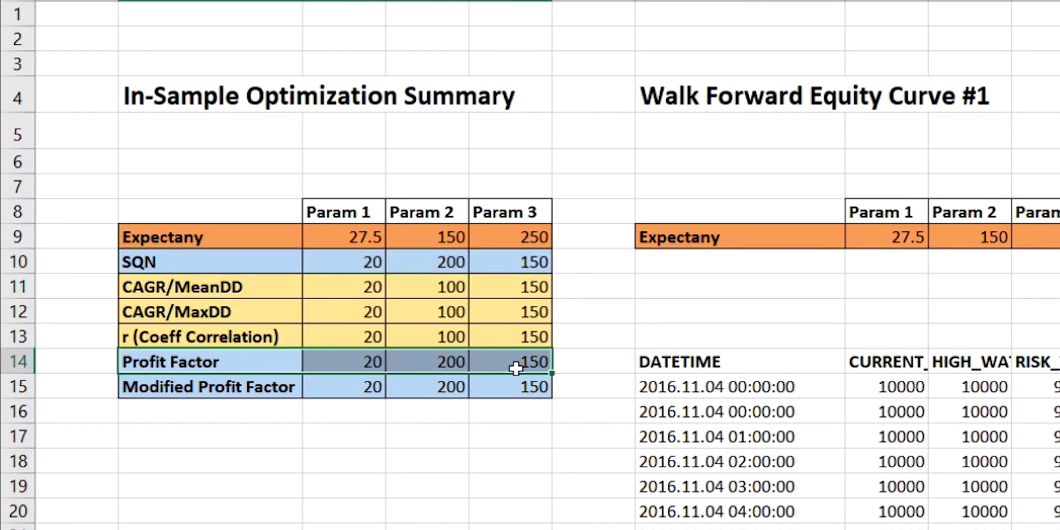
pyautogui.click(270, 384)
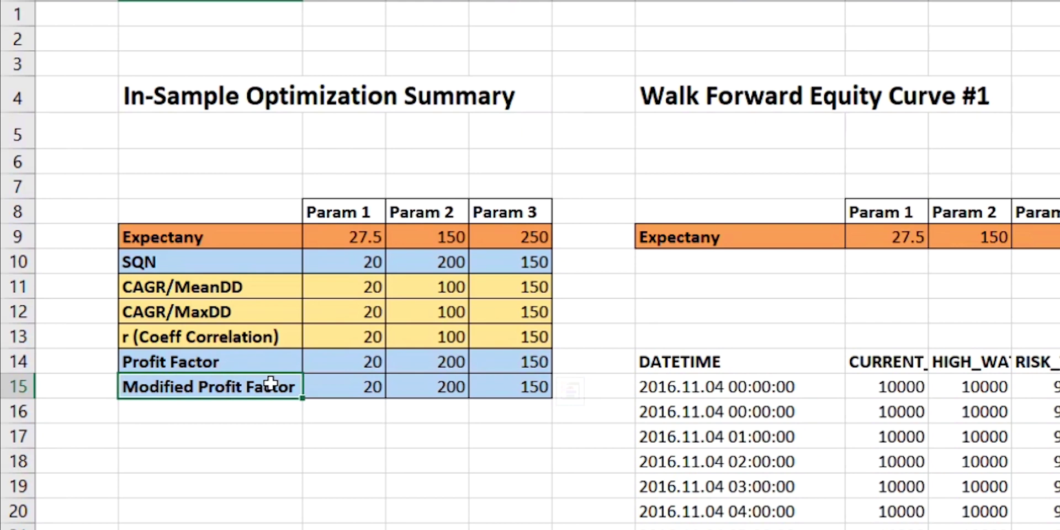
pyautogui.moveTo(271, 384); pyautogui.dragTo(519, 388)
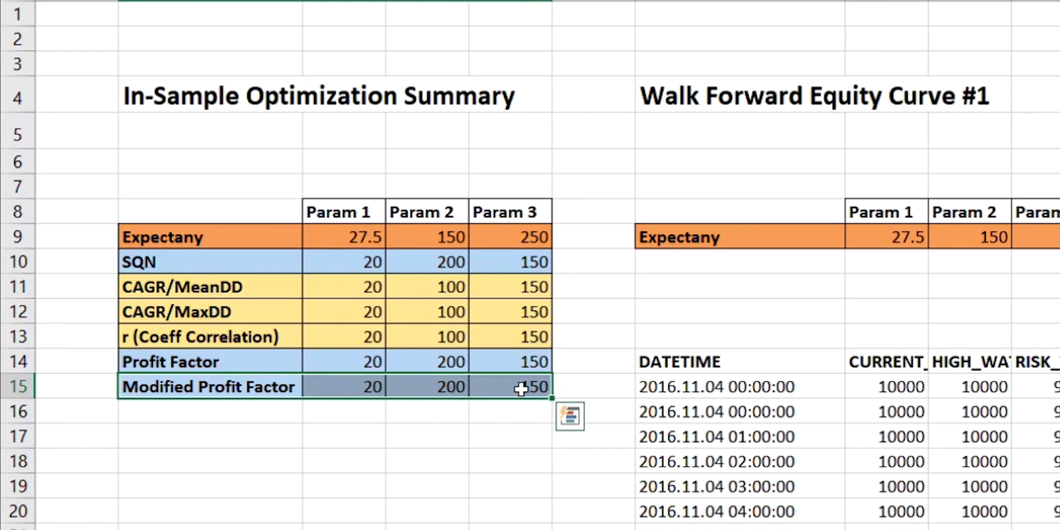
# Point out the CAGR/MeanDD and r rows, then highlight the Expectancy row's parameter values
pyautogui.click(279, 288)
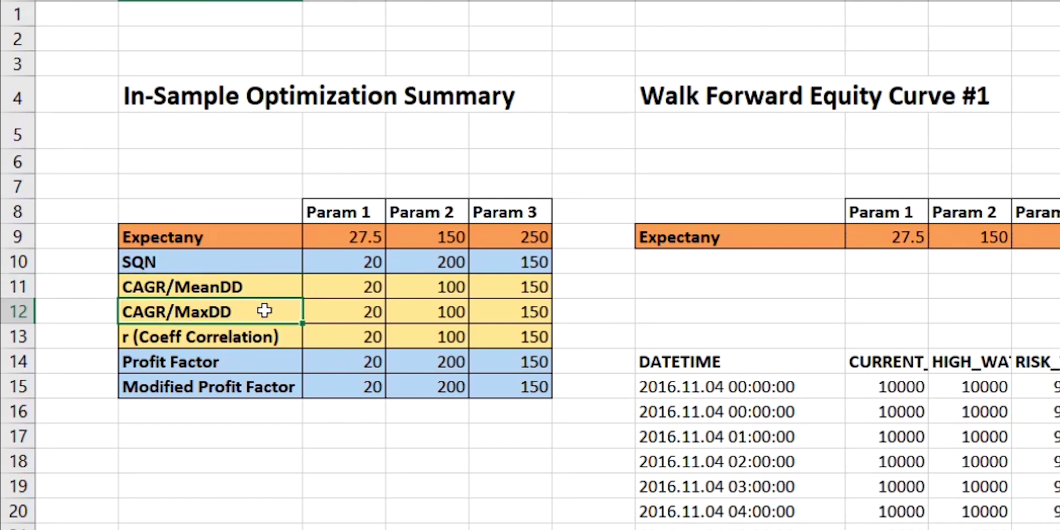
pyautogui.click(275, 336)
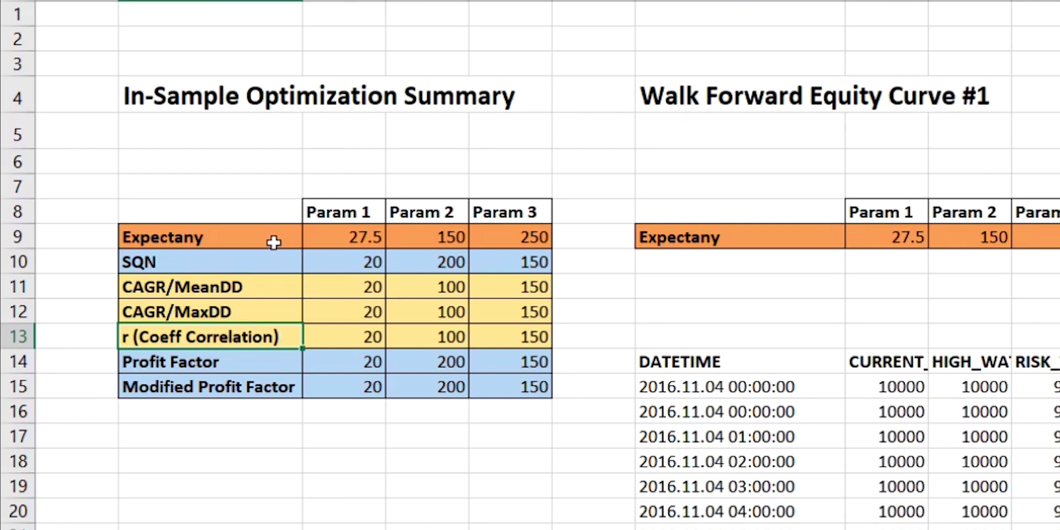
pyautogui.moveTo(239, 238); pyautogui.dragTo(492, 243)
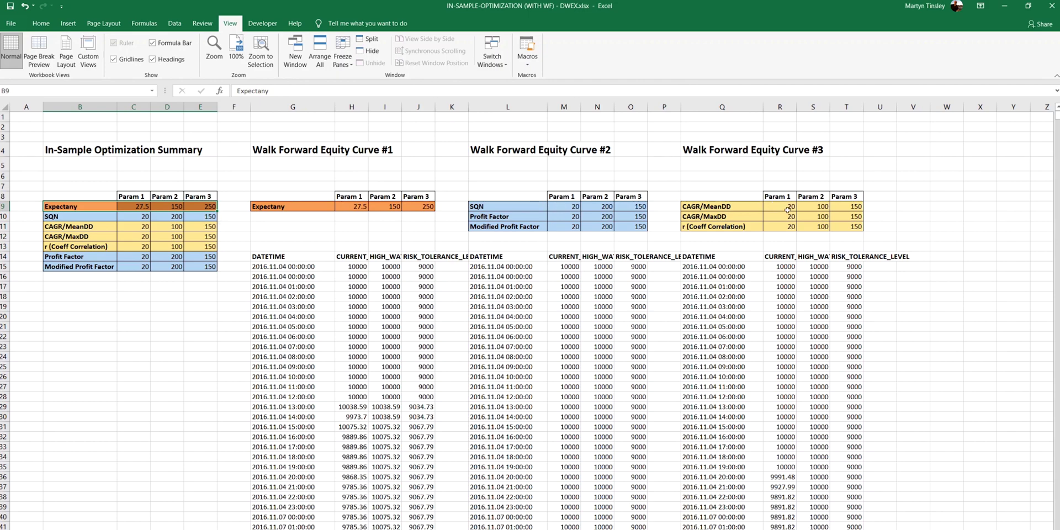
# Bring up the Walk Forward Equity Curve #1, #2 and #3 charts with Ctrl+Shift+C
pyautogui.hotkey('ctrl', 'shift', 'c')
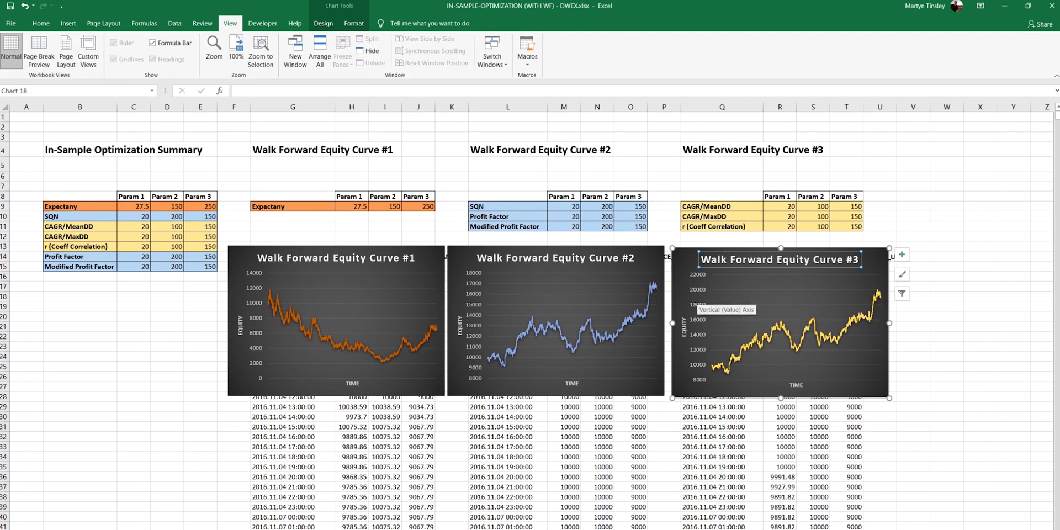
pyautogui.hotkey('ctrl', 'pagedown')
pyautogui.scroll(4, 187, 378)
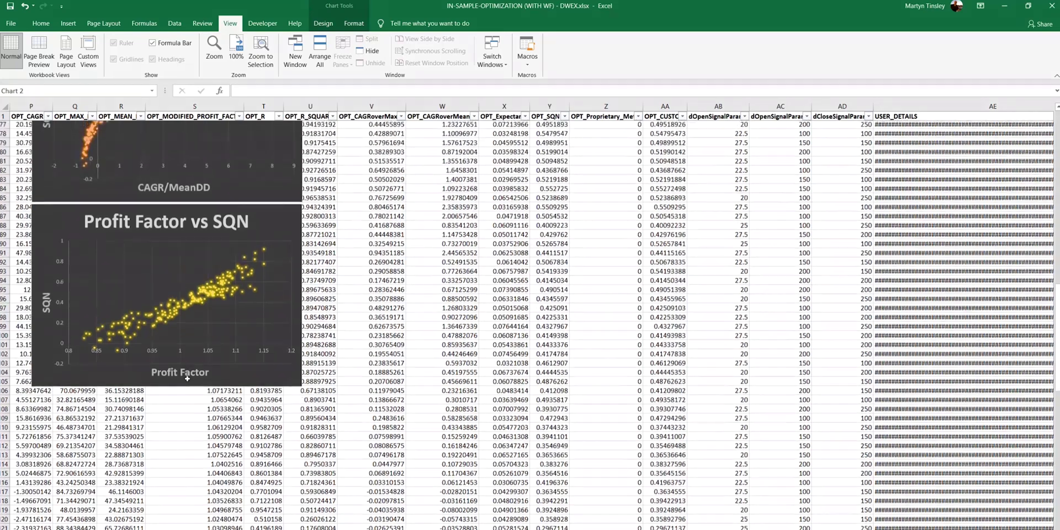
pyautogui.scroll(4, 187, 378)
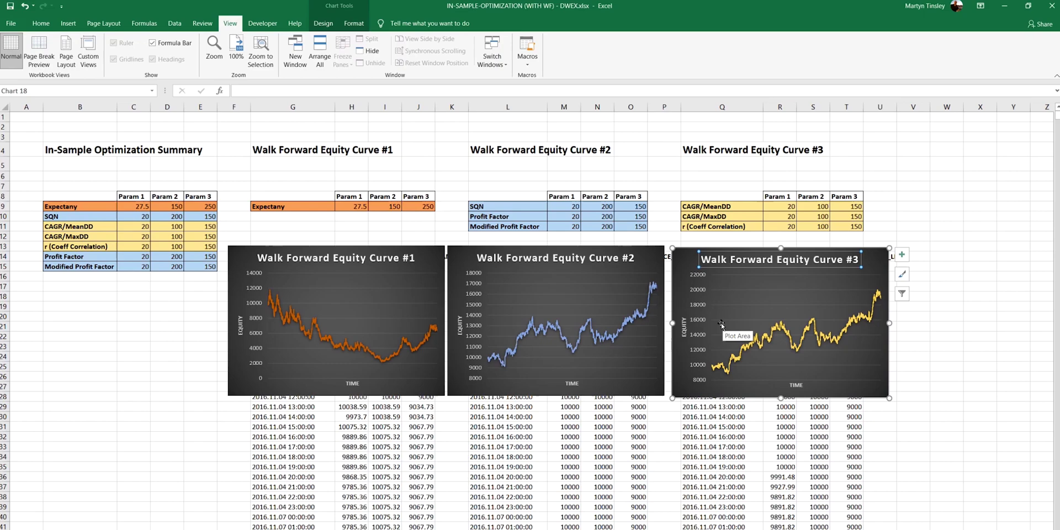
# Scroll down to the combined equity curves chart and read a point value on the yellow #3 series
pyautogui.scroll(-6, 720, 325)
pyautogui.scroll(-15, 717, 326)
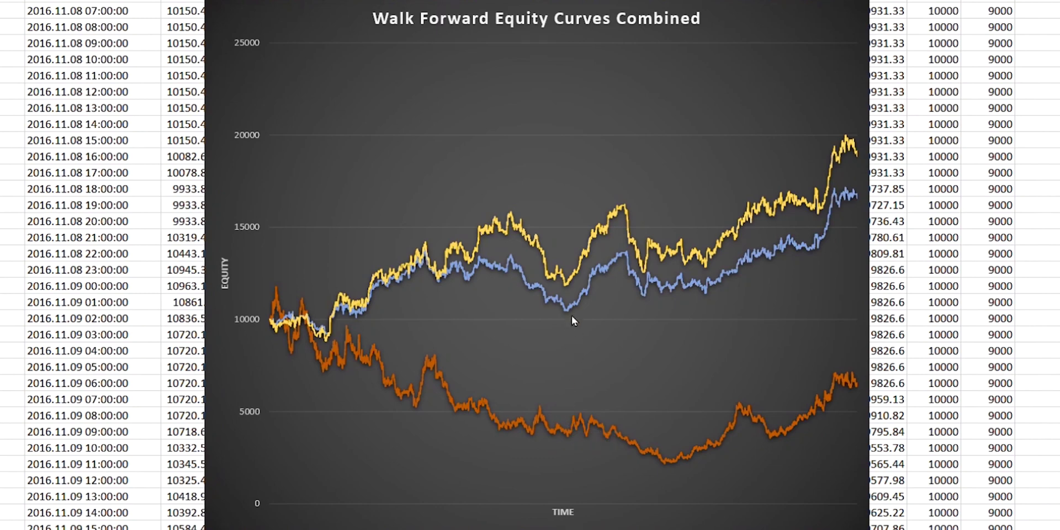
pyautogui.moveTo(601, 239)
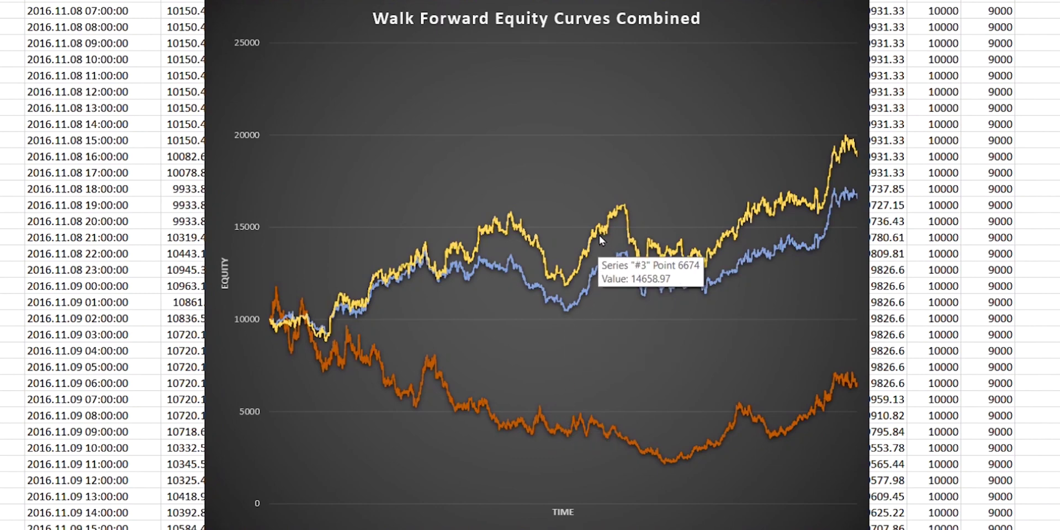